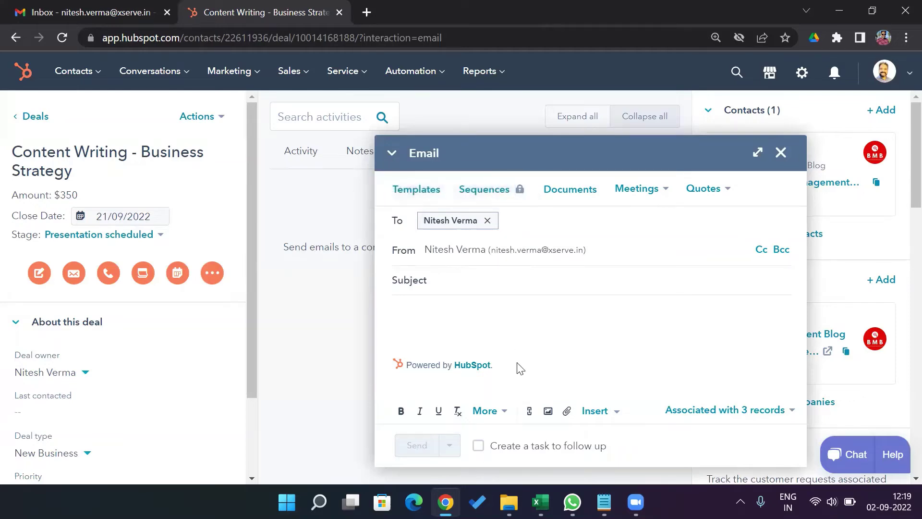
Enter the email subject "Test Email From HubSpot CRM" and begin the body with "Hi" and the recipient's first name.
{"action": "type", "text": "Test Email Forom HubSpot C"}
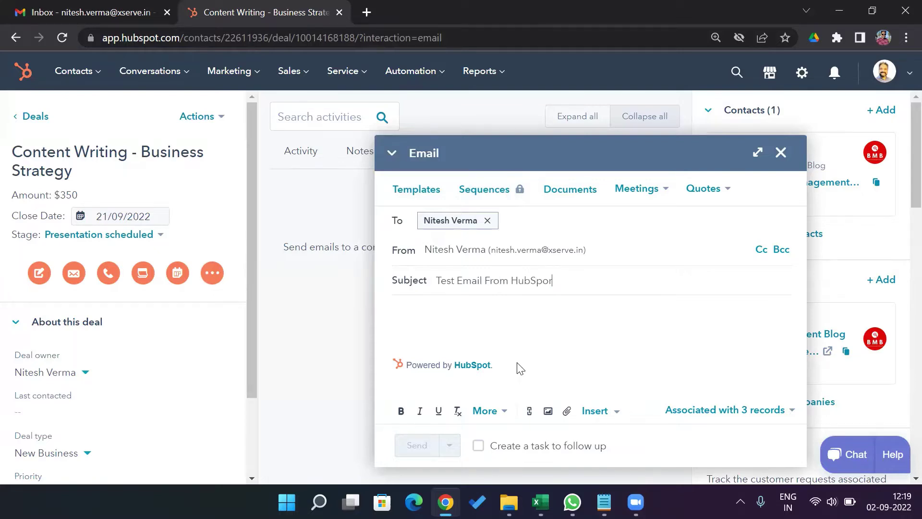
{"action": "type", "text": "RM"}
{"action": "left_click", "coordinate": [474, 317]}
{"action": "type", "text": "Hi Nitesh,"}
{"action": "key", "text": "Return"}
{"action": "key", "text": "Return"}
Add the message line "Hope you are doing well. This is a test email." below the greeting.
{"action": "type", "text": "Ho"}
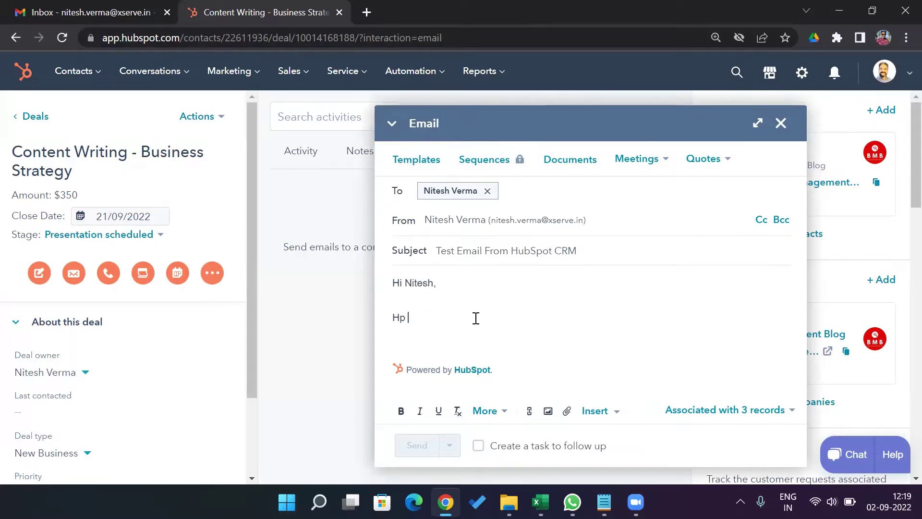
{"action": "type", "text": "pe you are doing well. This is a test e"}
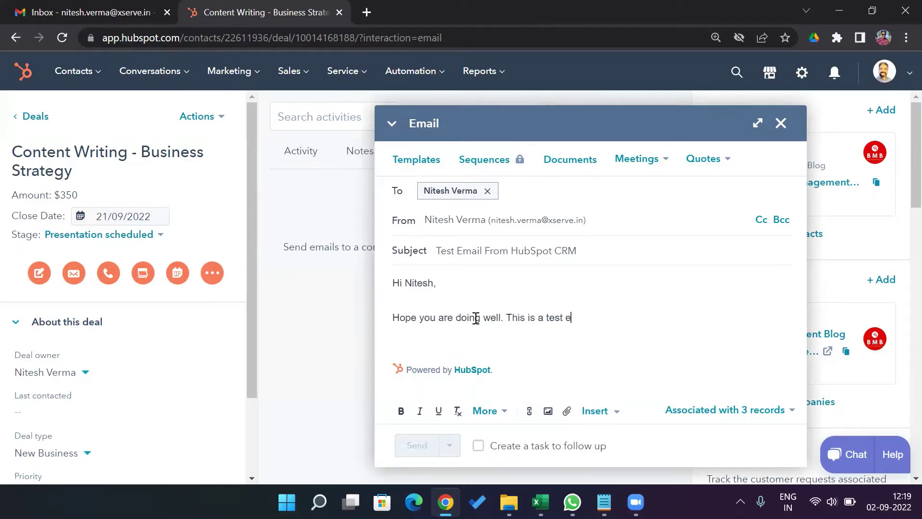
{"action": "type", "text": "mail."}
{"action": "key", "text": "Return"}
{"action": "key", "text": "Return"}
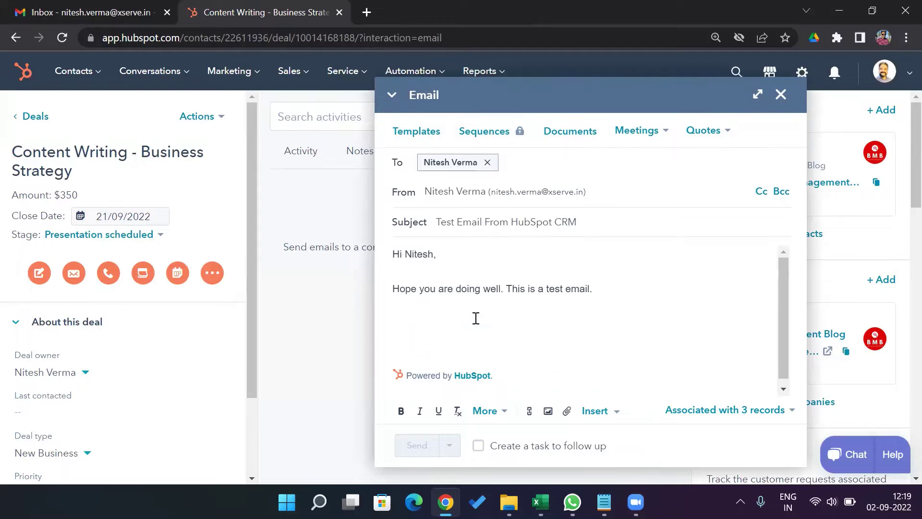
Sign off the email with "Regards" and the sender's first name, and send it.
{"action": "type", "text": "Regards"}
{"action": "key", "text": "Return"}
{"action": "key", "text": "Return"}
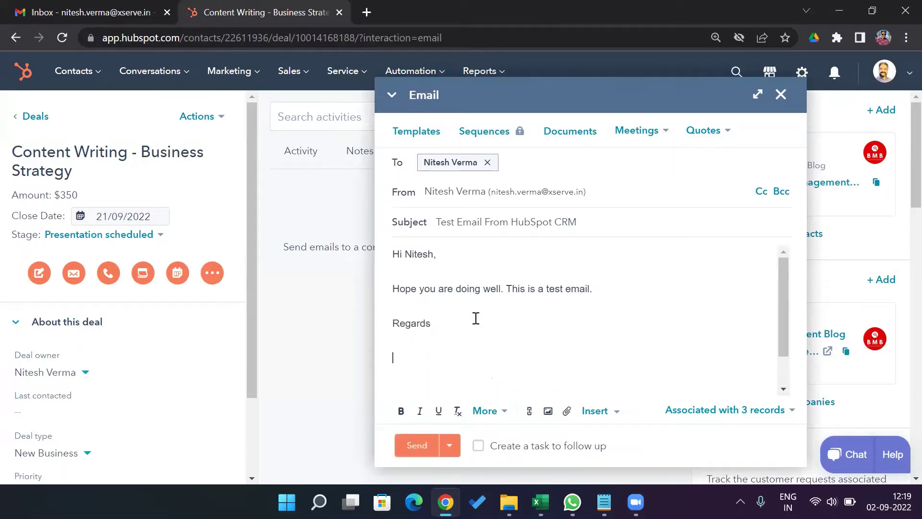
{"action": "type", "text": "Nitesh"}
{"action": "left_click", "coordinate": [420, 450]}
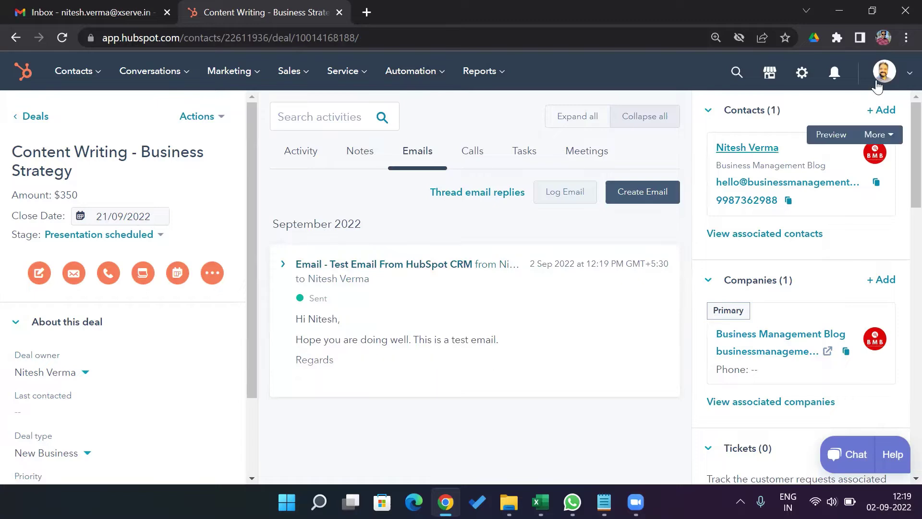
Open the HubSpot account setup guide from the account options.
{"action": "left_click", "coordinate": [906, 74]}
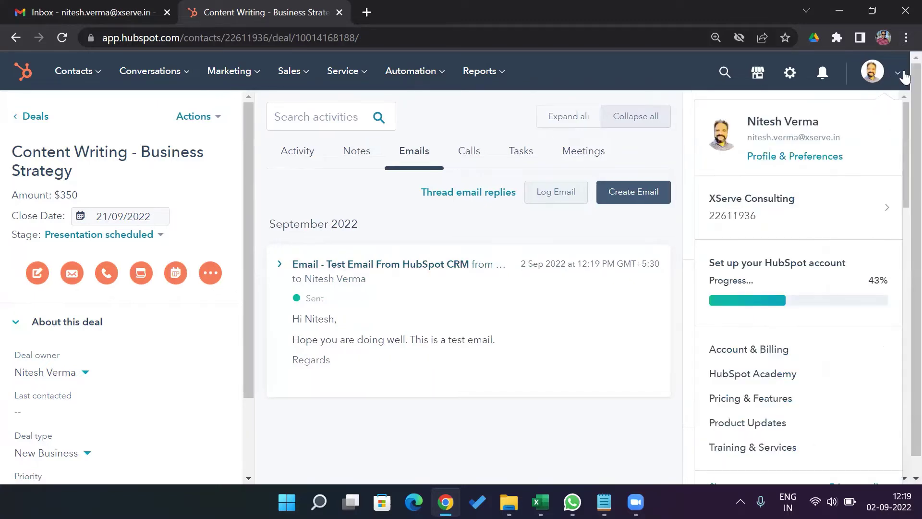
{"action": "left_click", "coordinate": [903, 76]}
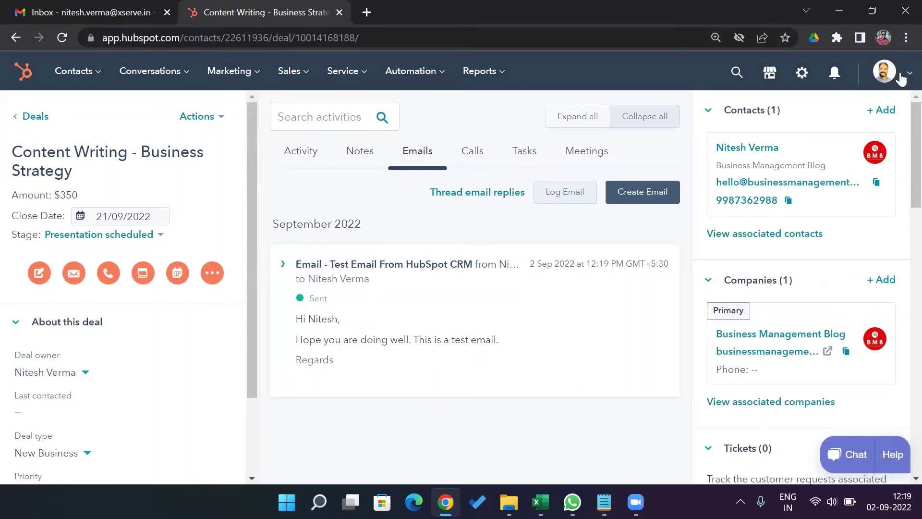
{"action": "left_click", "coordinate": [902, 79]}
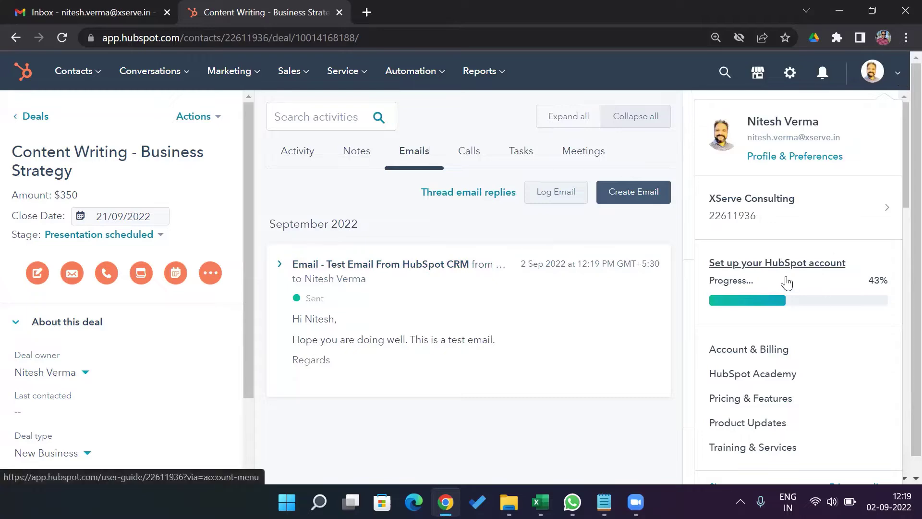
{"action": "left_click", "coordinate": [787, 283]}
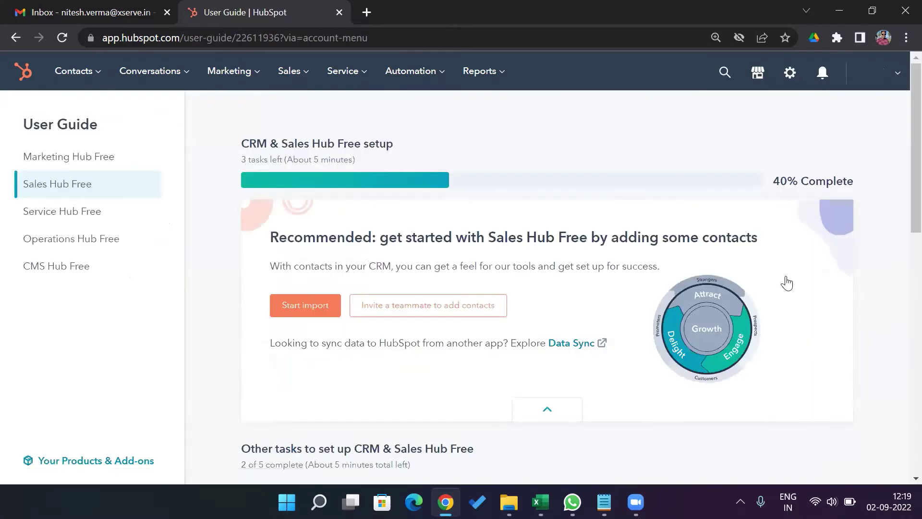
Start the "Install the sales extension" task and open the store listing of the extension for Gmail (Chrome).
{"action": "scroll", "coordinate": [215, 391], "scroll_direction": "down", "scroll_amount": 7}
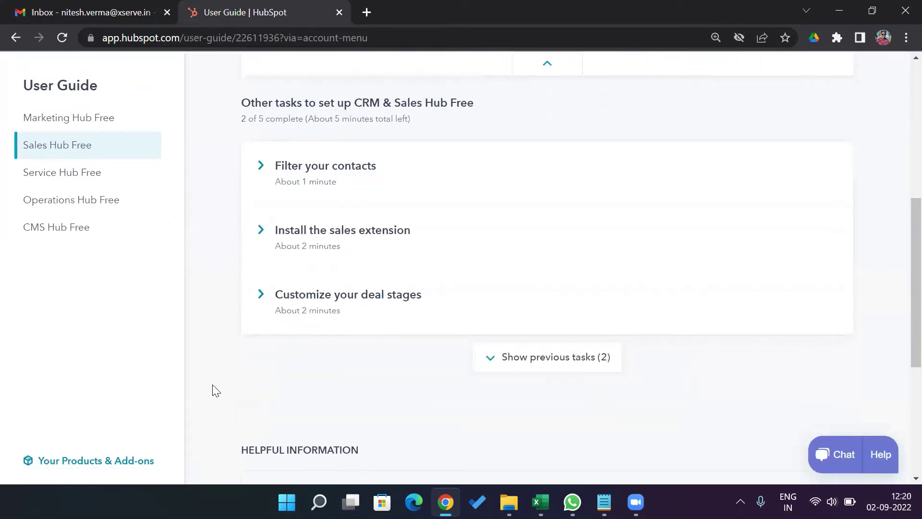
{"action": "left_click", "coordinate": [334, 232]}
{"action": "left_click", "coordinate": [339, 312]}
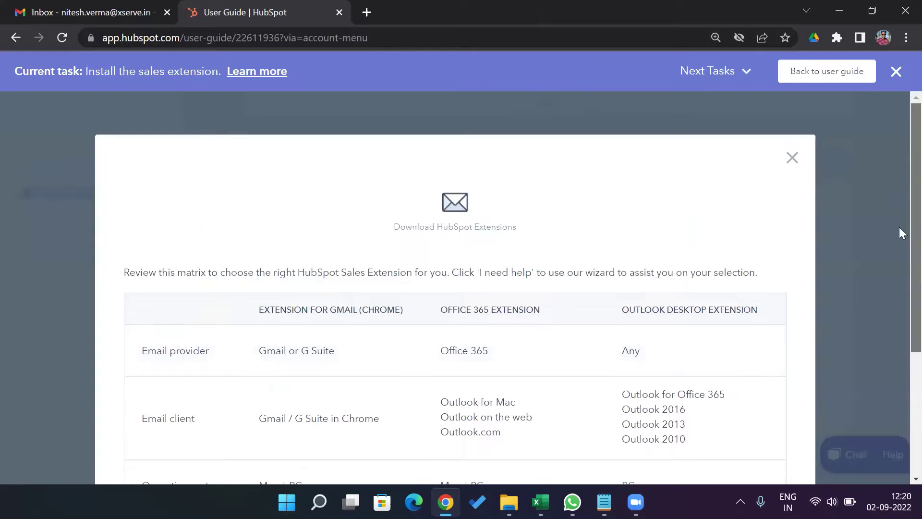
{"action": "scroll", "coordinate": [900, 250], "scroll_direction": "down", "scroll_amount": 3}
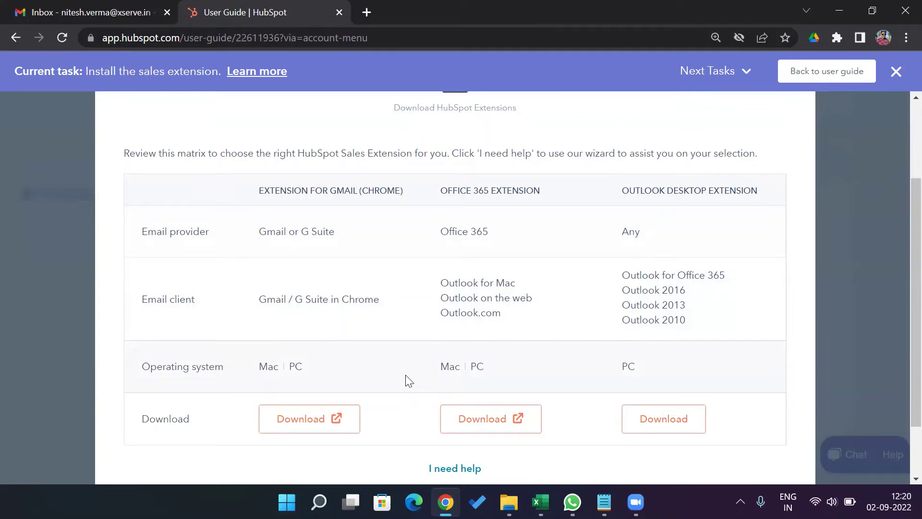
{"action": "left_click", "coordinate": [312, 424]}
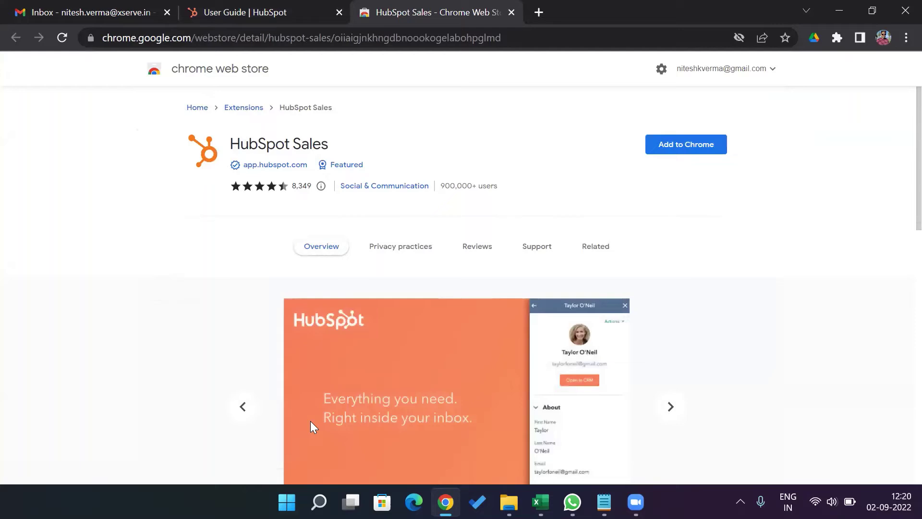
Look through the preview images of the HubSpot Sales listing and add the extension to Chrome.
{"action": "scroll", "coordinate": [902, 194], "scroll_direction": "down", "scroll_amount": 3}
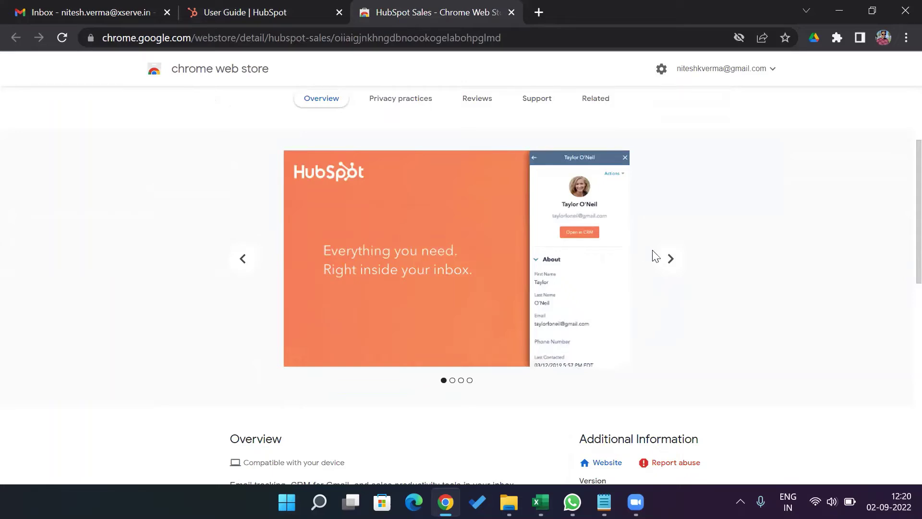
{"action": "left_click", "coordinate": [677, 262]}
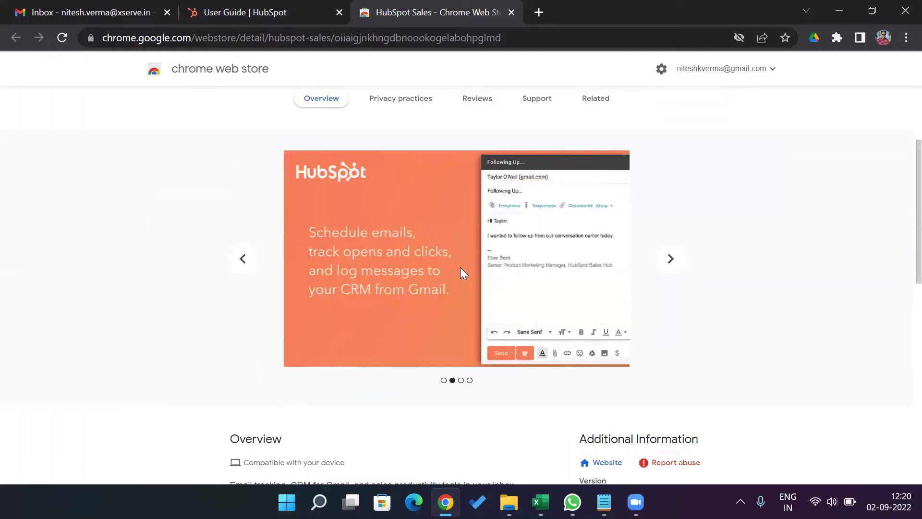
{"action": "left_click", "coordinate": [671, 265]}
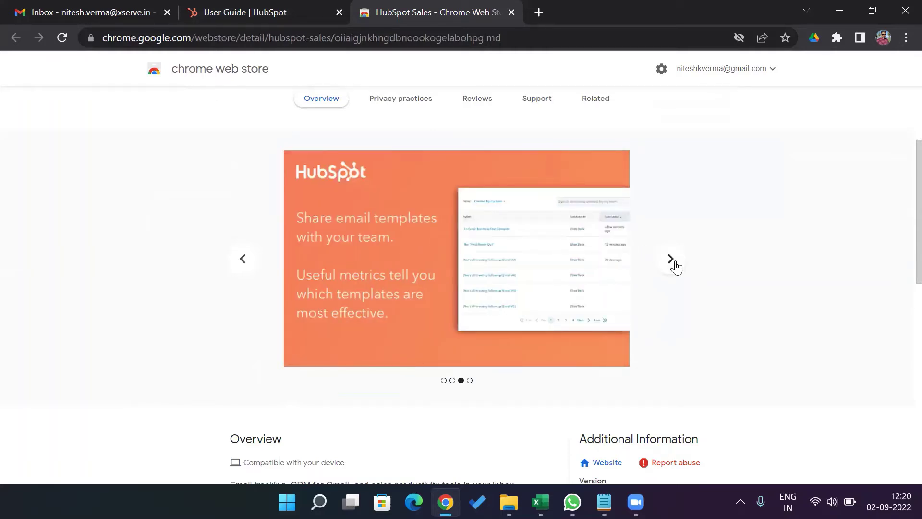
{"action": "left_click", "coordinate": [675, 266]}
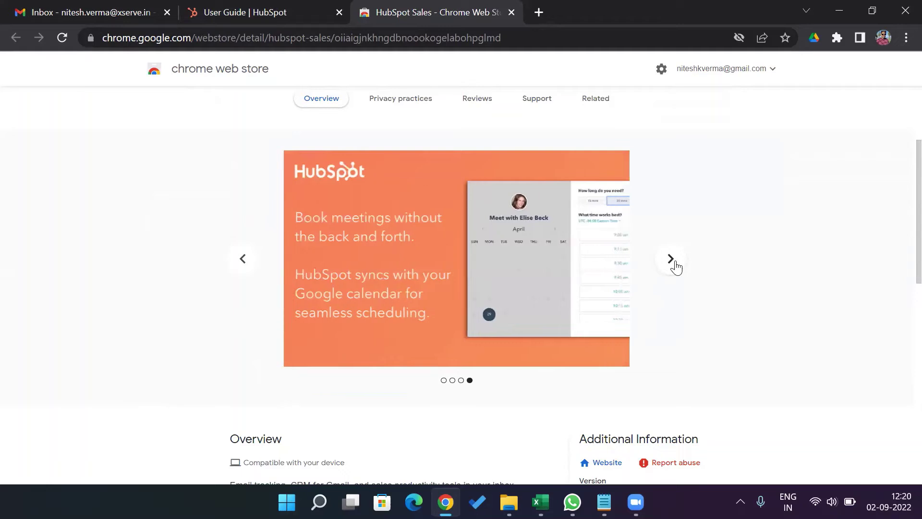
{"action": "scroll", "coordinate": [901, 231], "scroll_direction": "up", "scroll_amount": 3}
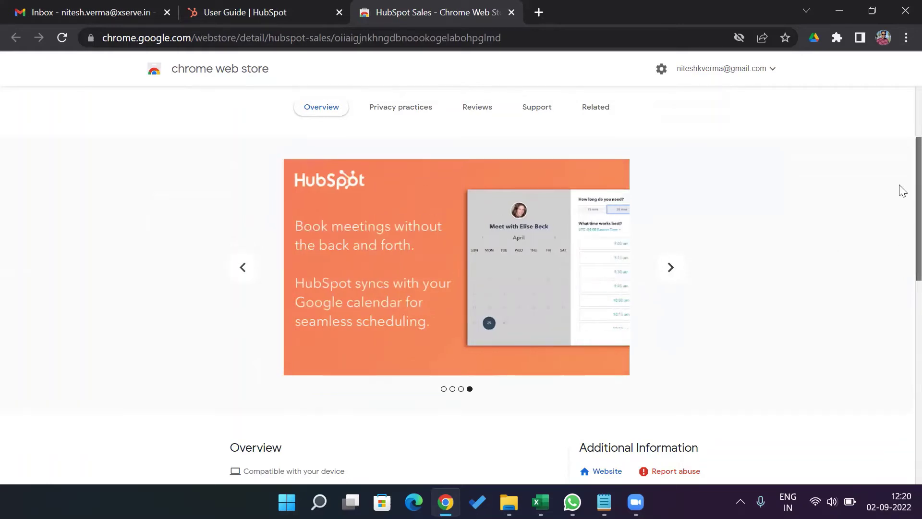
{"action": "left_click", "coordinate": [700, 145]}
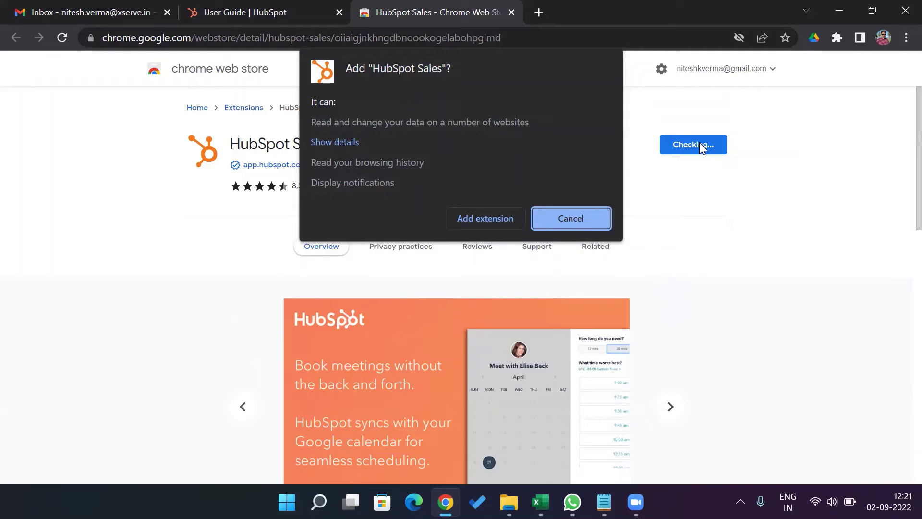
{"action": "left_click", "coordinate": [498, 217]}
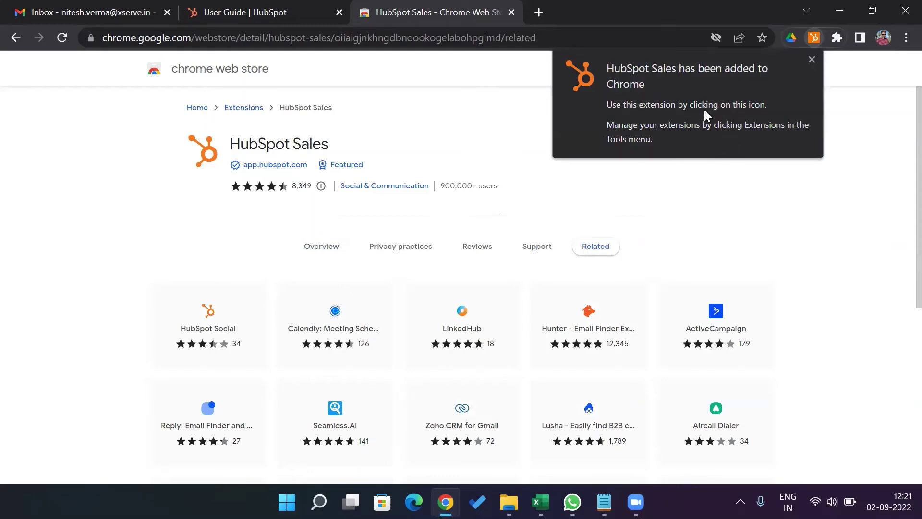
Select xserve.in as the account for the HubSpot Sales extension, and reload Gmail to enable it.
{"action": "left_click", "coordinate": [815, 38]}
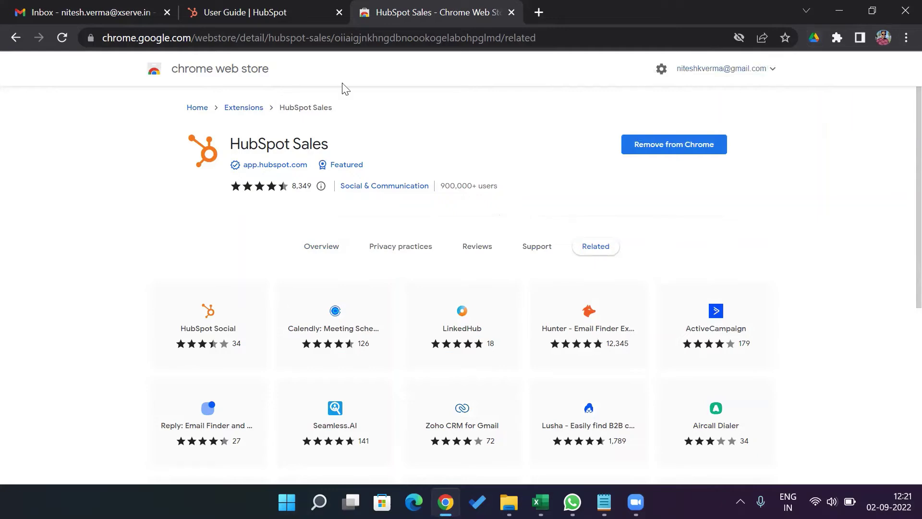
{"action": "left_click", "coordinate": [837, 38]}
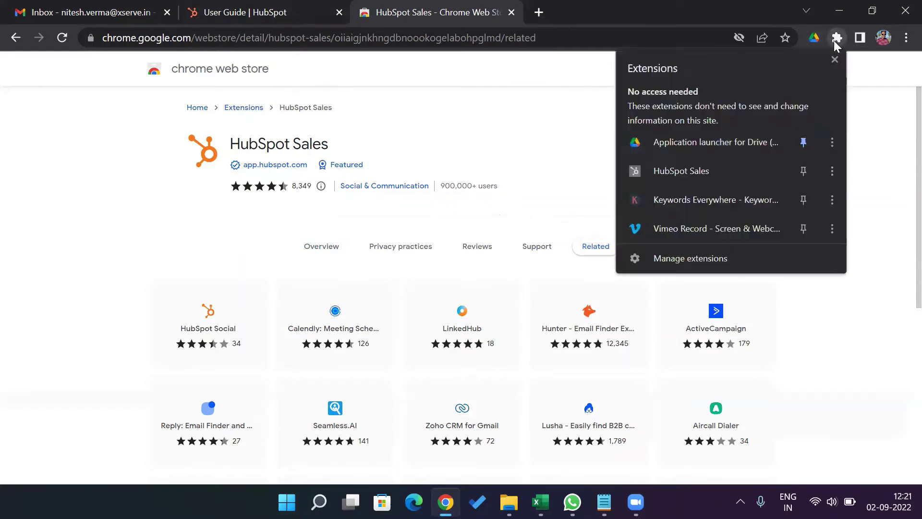
{"action": "left_click", "coordinate": [696, 173]}
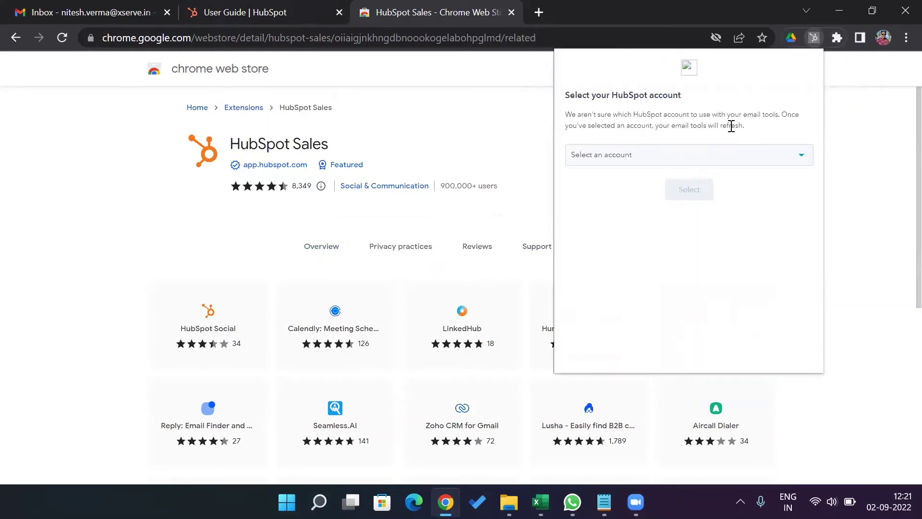
{"action": "left_click", "coordinate": [801, 154]}
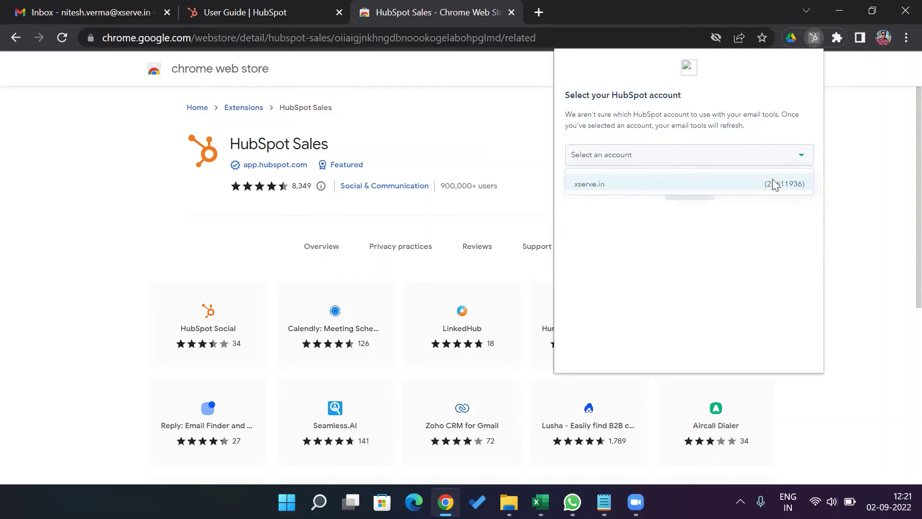
{"action": "left_click", "coordinate": [619, 188]}
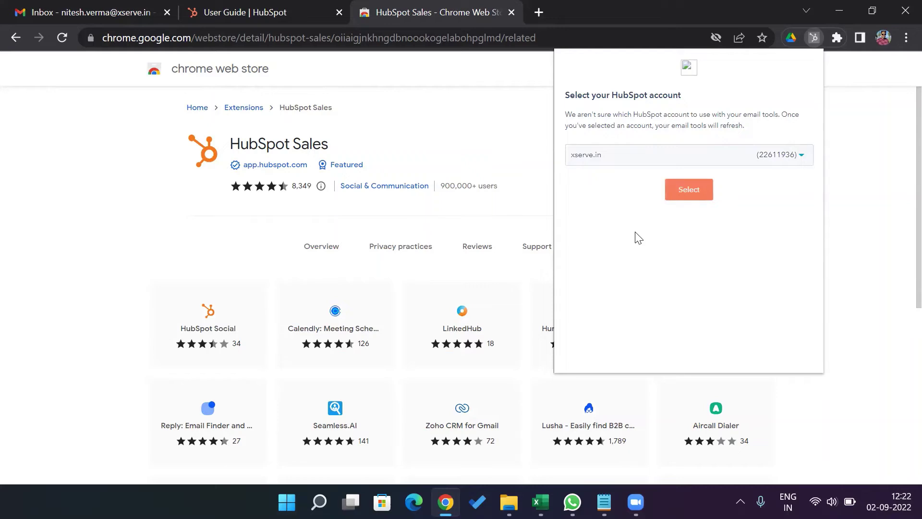
{"action": "left_click", "coordinate": [691, 194]}
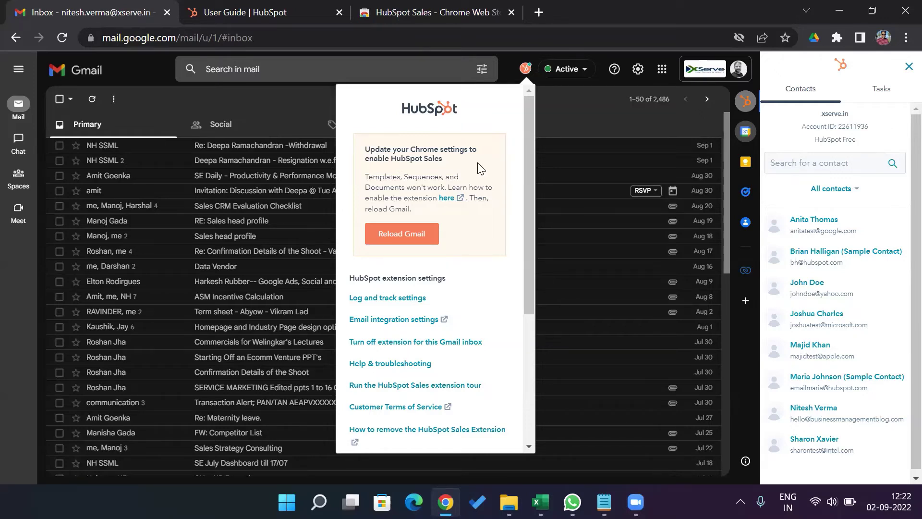
{"action": "left_click", "coordinate": [426, 235]}
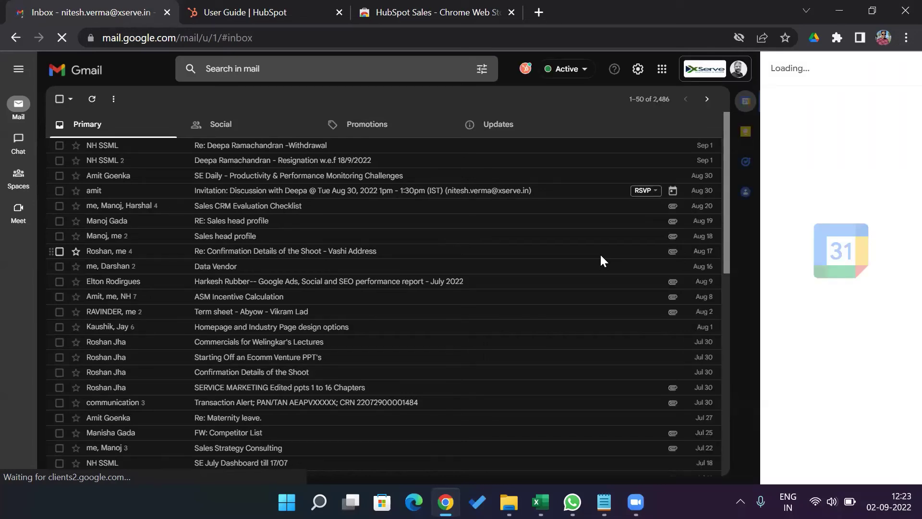
View the deals of the contact with the apple.com address in Gmail's HubSpot contacts, dismissing the Contact Tour, and return to the contact list.
{"action": "left_click", "coordinate": [525, 70]}
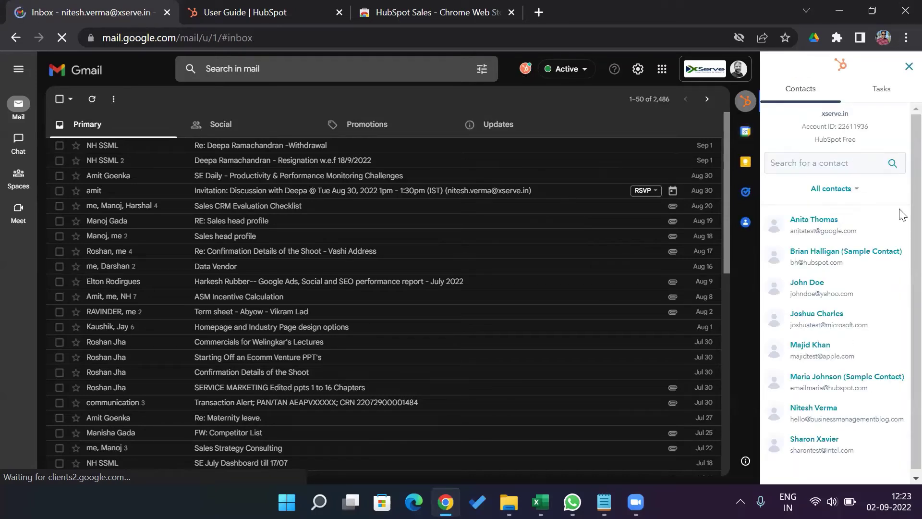
{"action": "scroll", "coordinate": [900, 298], "scroll_direction": "down", "scroll_amount": 1}
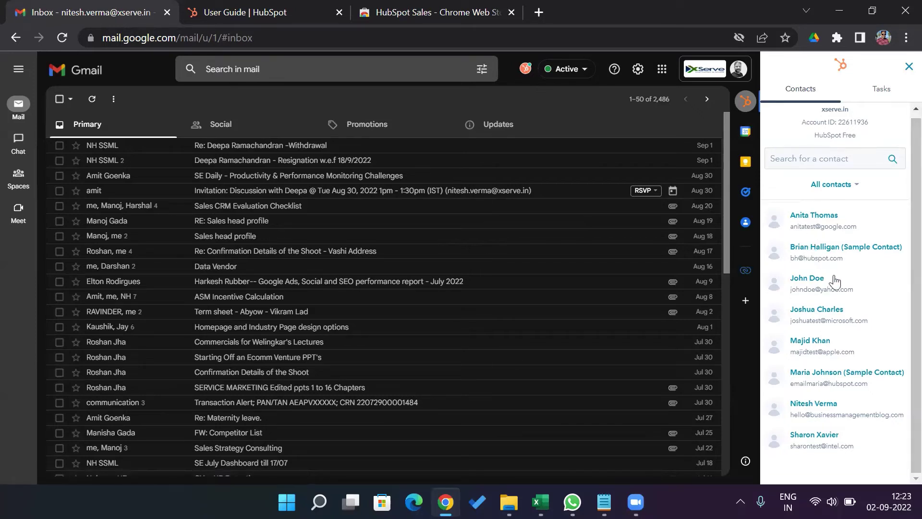
{"action": "left_click", "coordinate": [810, 342]}
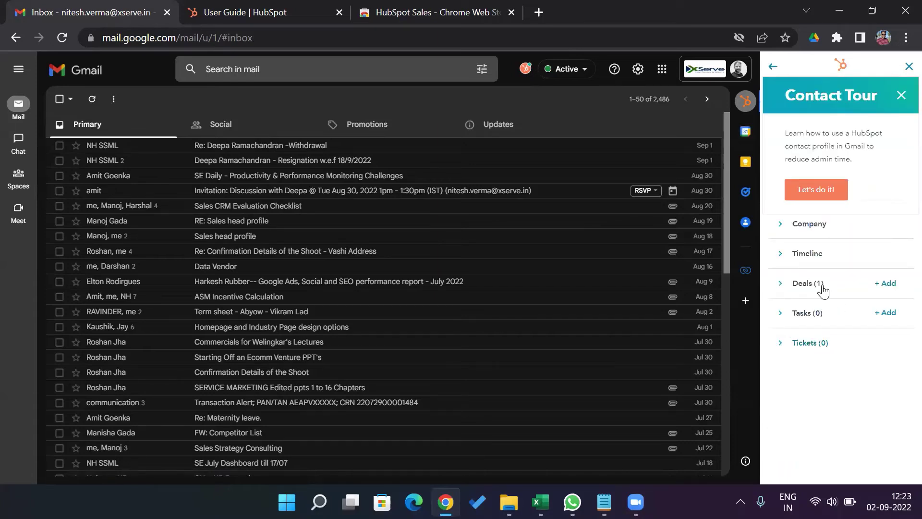
{"action": "left_click", "coordinate": [797, 284]}
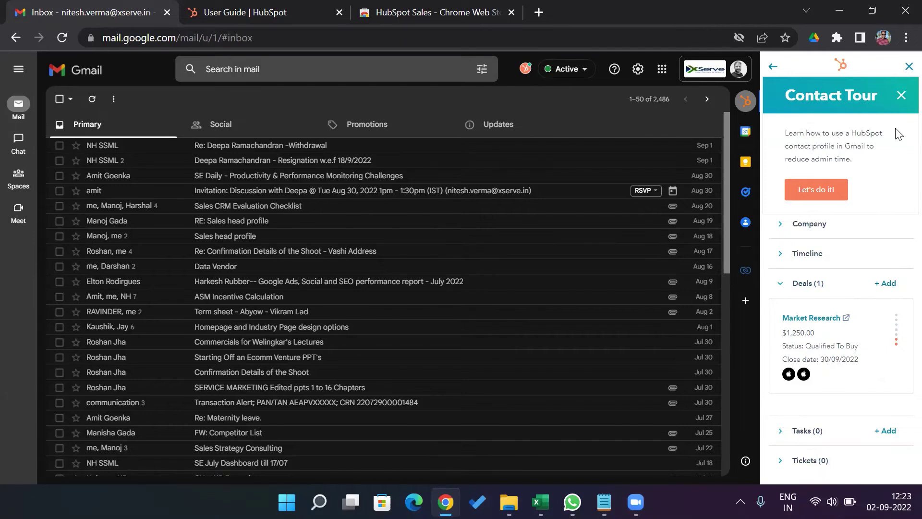
{"action": "left_click", "coordinate": [901, 98]}
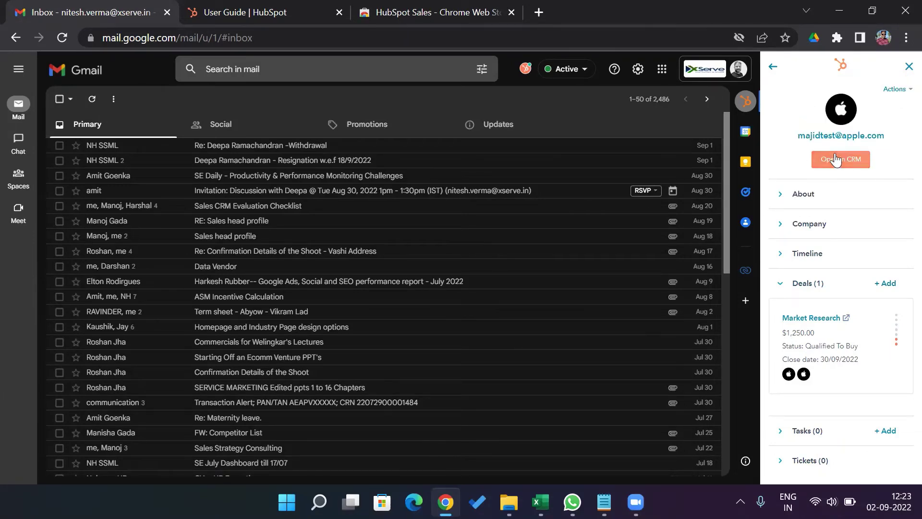
{"action": "left_click", "coordinate": [774, 69]}
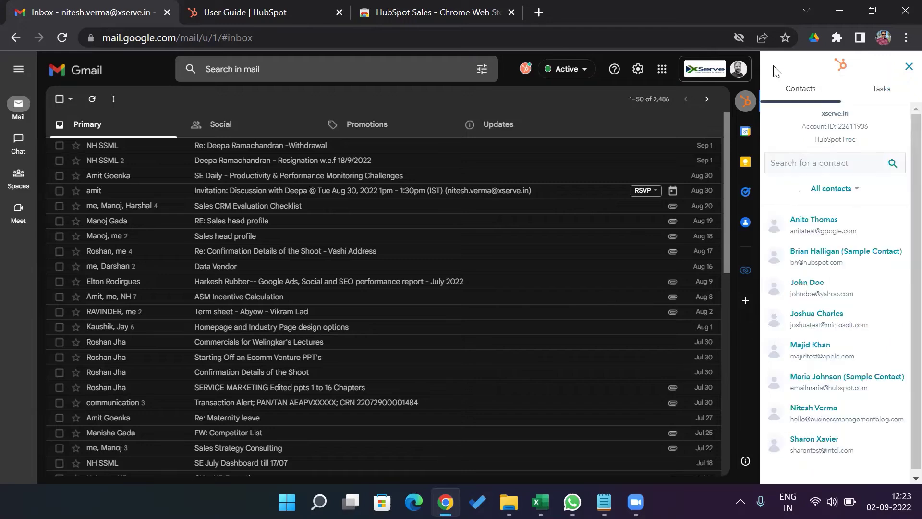
Open the email "SE Daily - Productivity & Performance Monitoring Challenges" and examine its content alongside the sender's HubSpot details.
{"action": "left_click", "coordinate": [226, 177]}
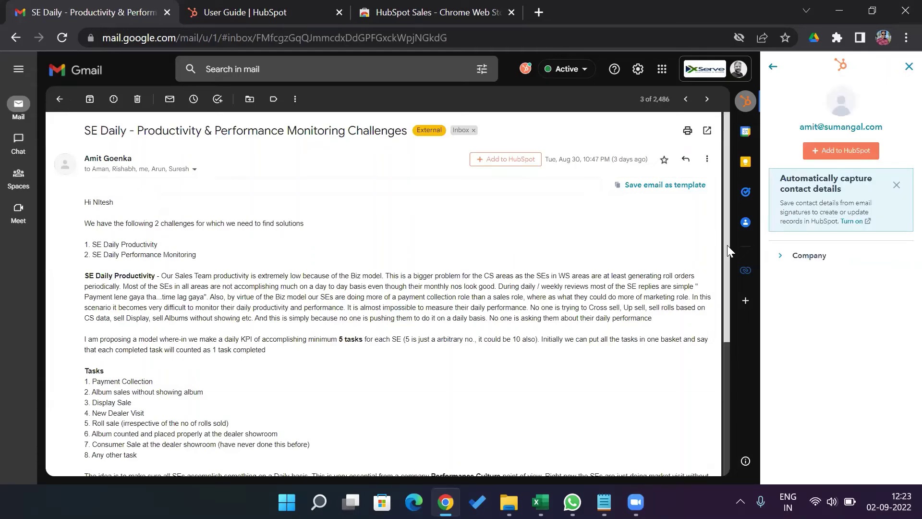
{"action": "left_click_drag", "start_coordinate": [728, 245], "coordinate": [726, 311]}
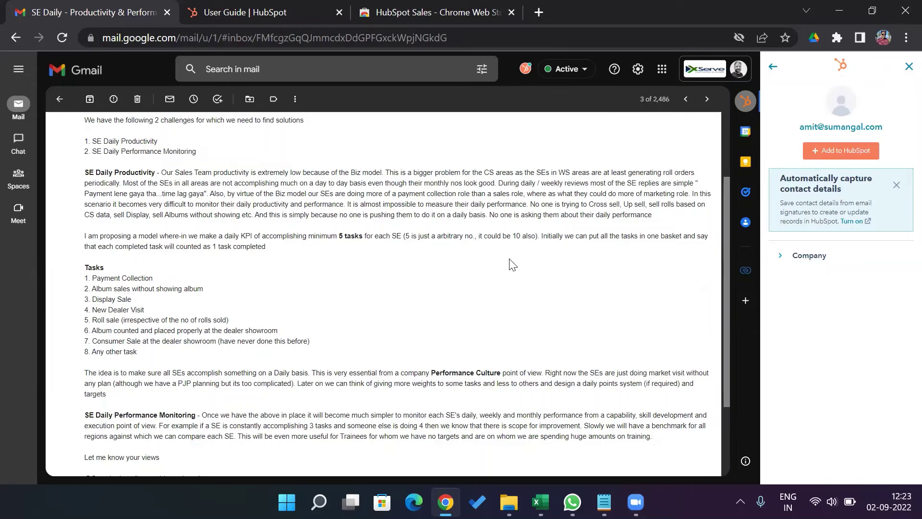
Switch to the HubSpot User Guide, dismiss the finished-task dialog and review the remaining CRM & Sales Hub Free setup tasks.
{"action": "left_click", "coordinate": [260, 22]}
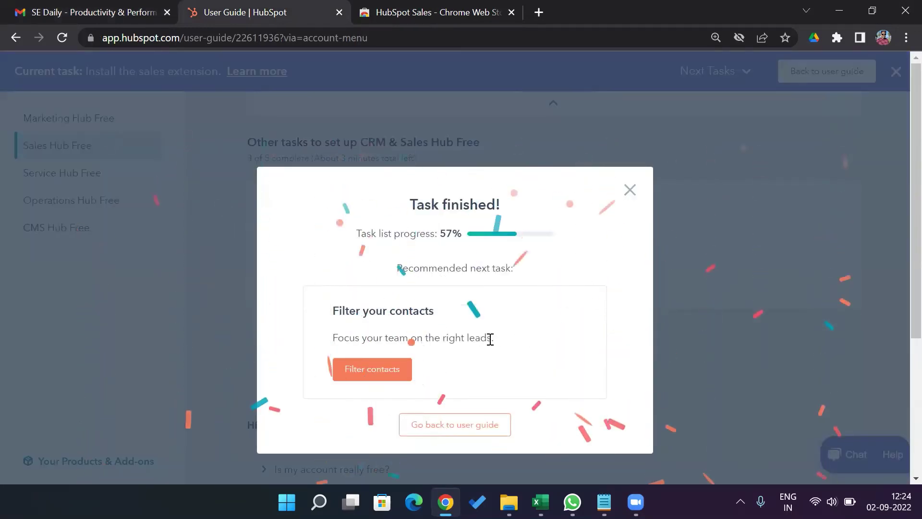
{"action": "left_click", "coordinate": [630, 191]}
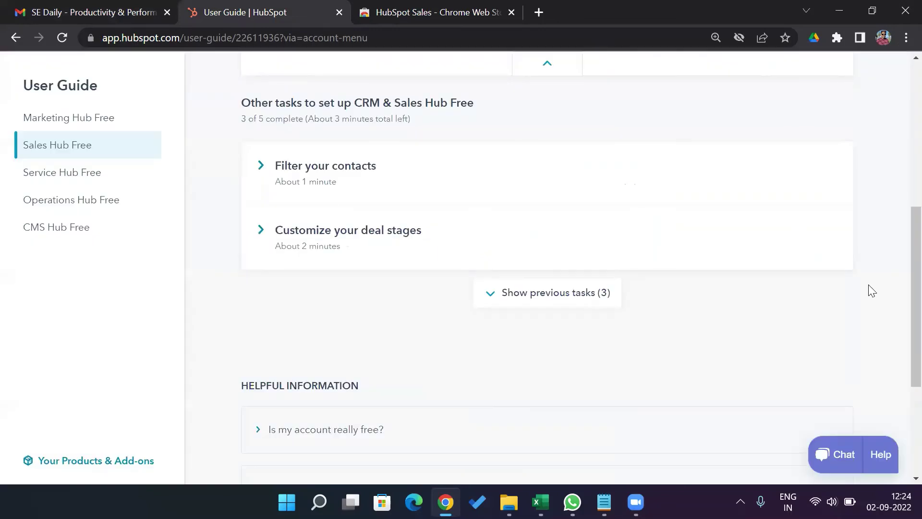
{"action": "left_click_drag", "start_coordinate": [900, 303], "coordinate": [903, 282]}
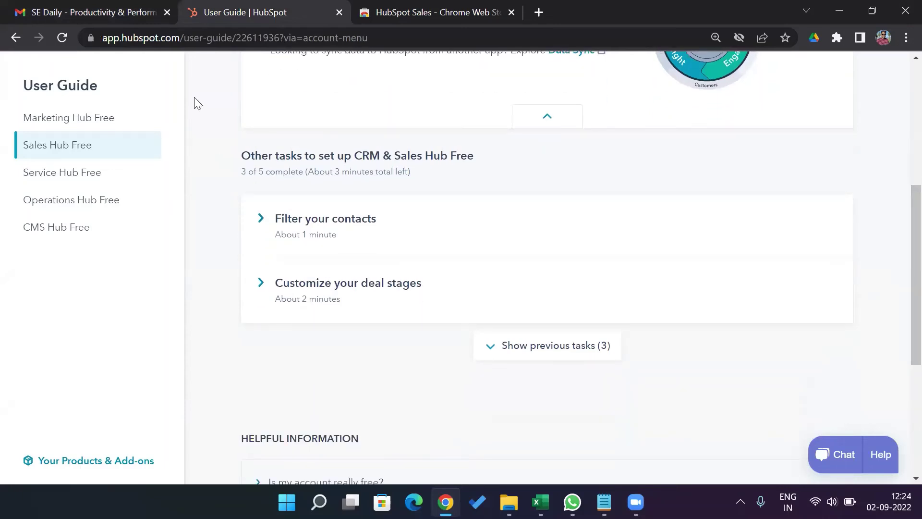
Switch to Gmail and return from the open email to the inbox and from the sender's HubSpot details to the contact list.
{"action": "left_click", "coordinate": [114, 8]}
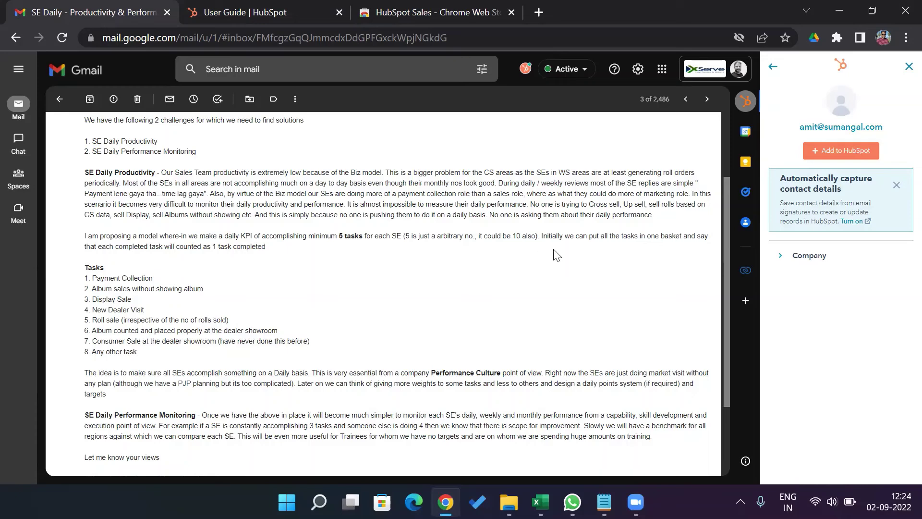
{"action": "left_click", "coordinate": [60, 98]}
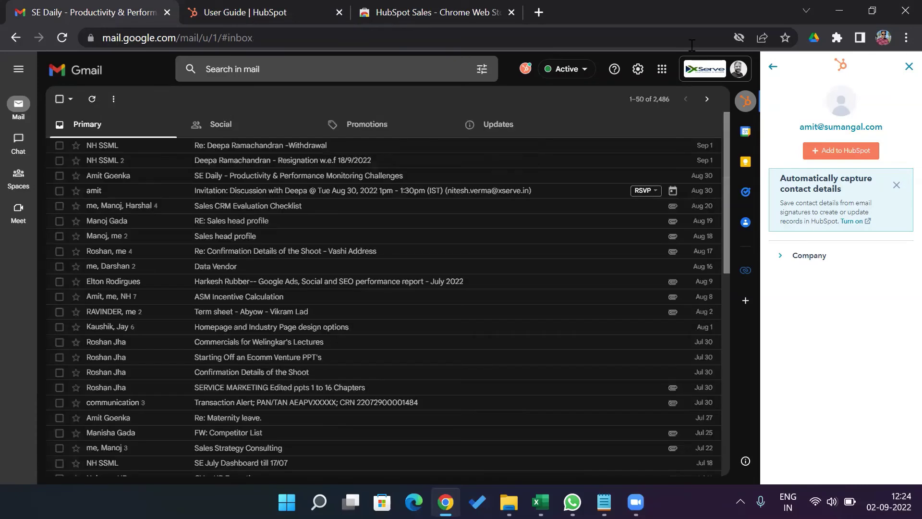
{"action": "left_click", "coordinate": [773, 66]}
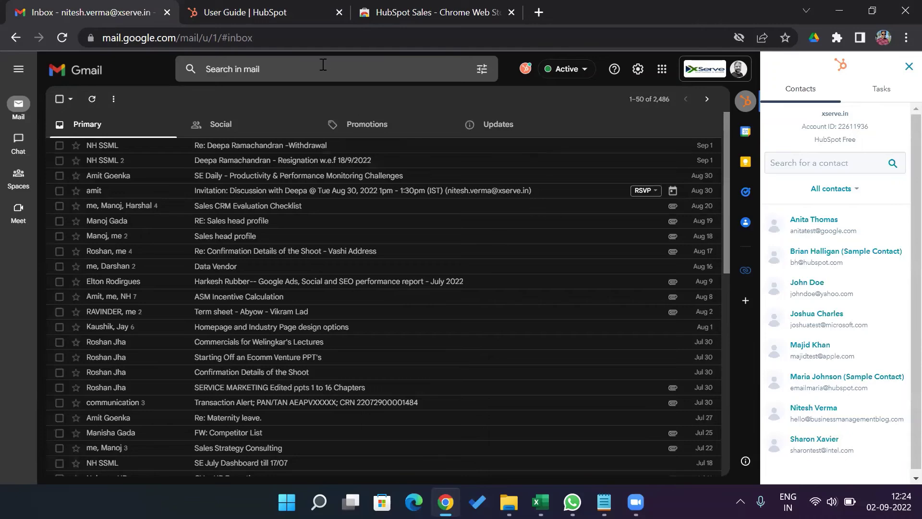
Switch to HubSpot, open the Deals board from the User Guide, and load the deals page again.
{"action": "left_click", "coordinate": [310, 20]}
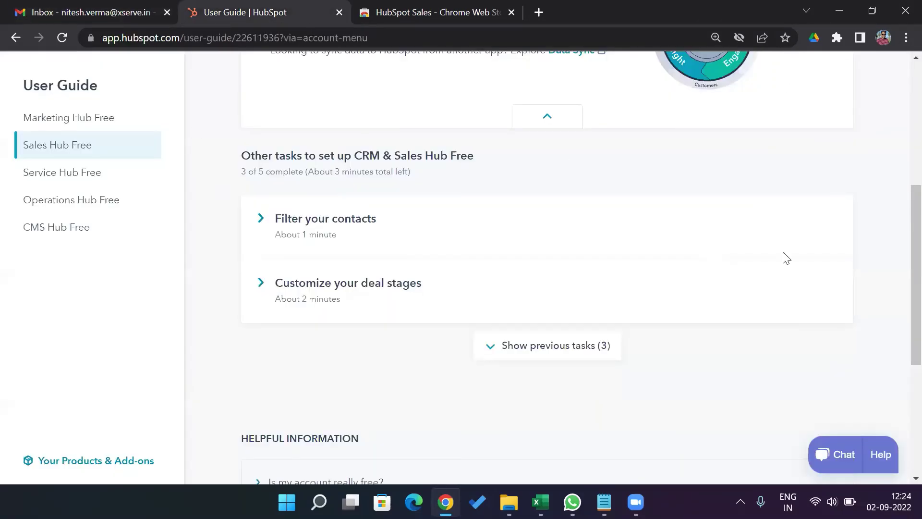
{"action": "scroll", "coordinate": [901, 308], "scroll_direction": "up", "scroll_amount": 5}
{"action": "left_click_drag", "start_coordinate": [900, 139], "coordinate": [899, 70]}
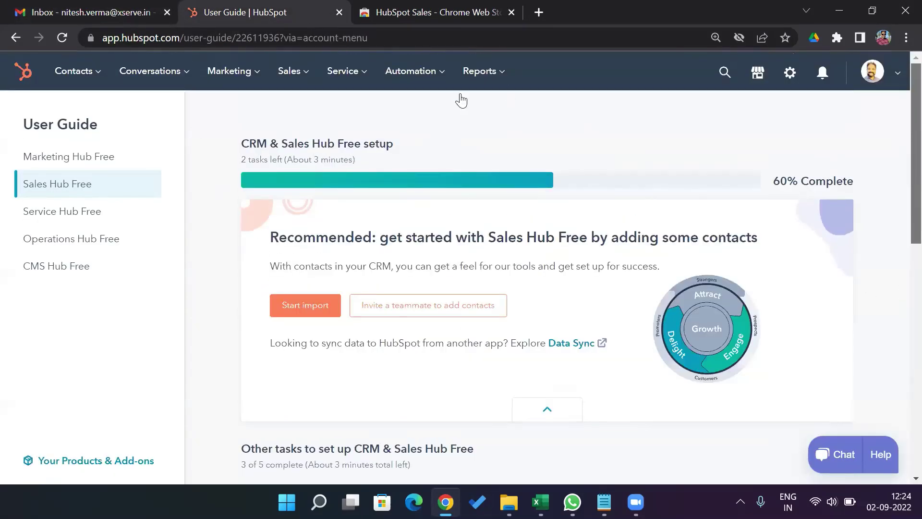
{"action": "left_click", "coordinate": [299, 81]}
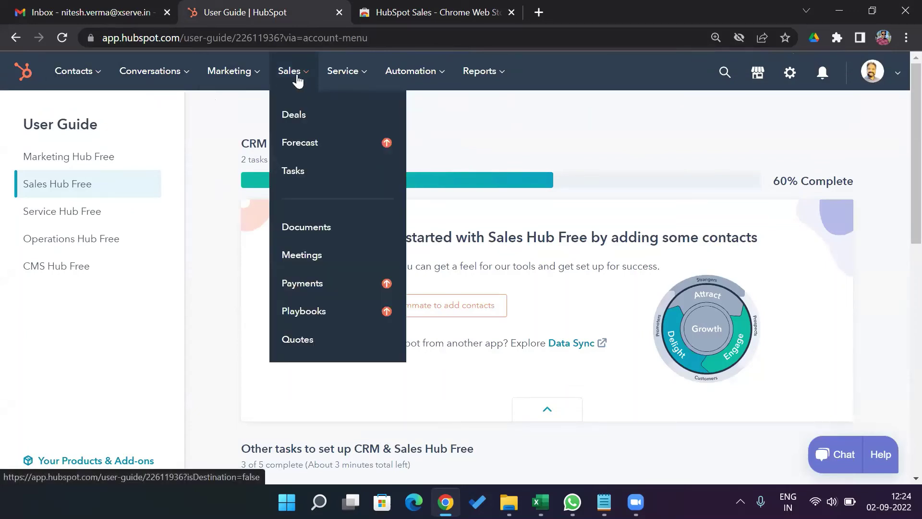
{"action": "left_click", "coordinate": [296, 116]}
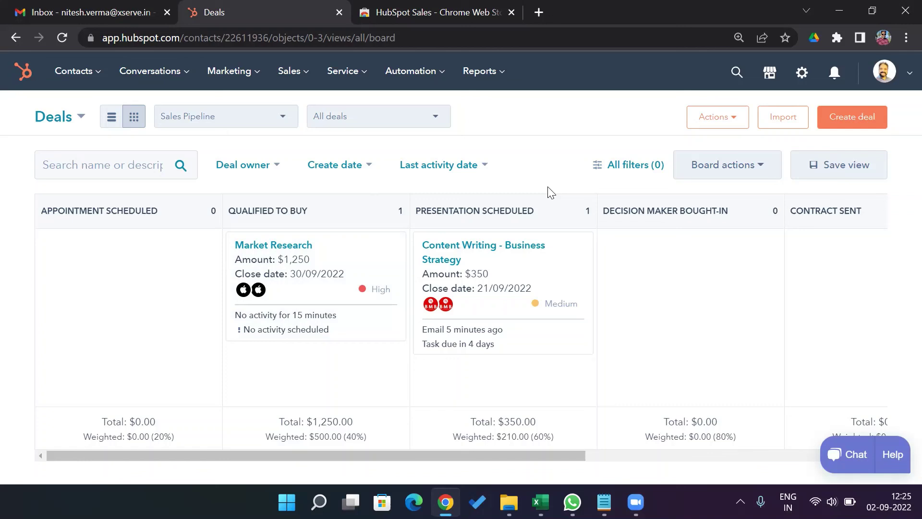
{"action": "left_click", "coordinate": [310, 81]}
{"action": "left_click", "coordinate": [302, 115]}
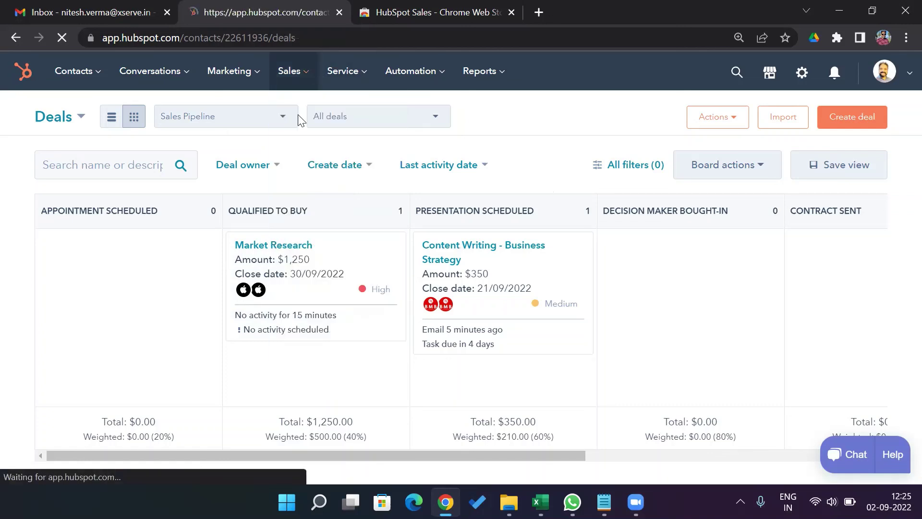